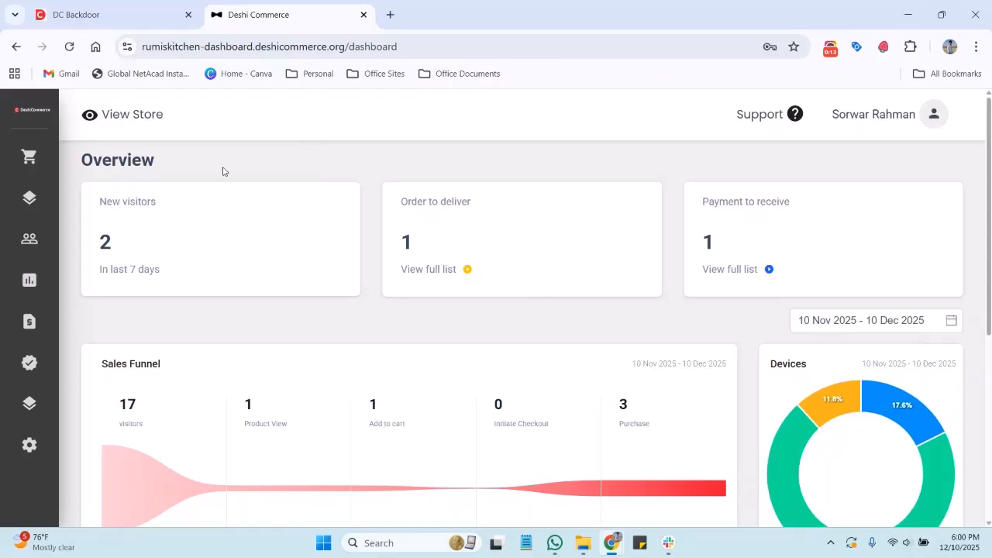
Keep the navigation sidebar expanded and open the store's settings to view the store details.
{"action": "mouse_move", "coordinate": [45, 132]}
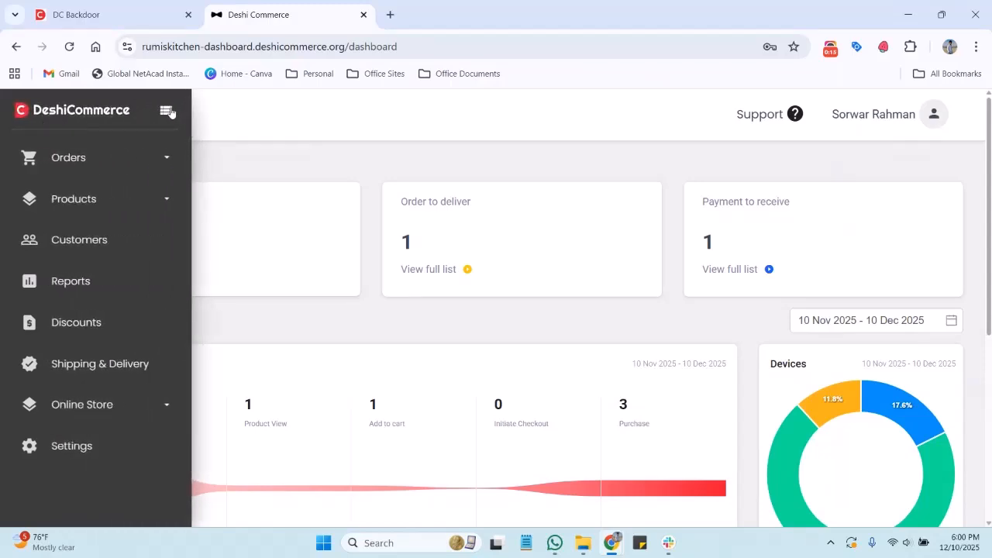
{"action": "left_click", "coordinate": [167, 111]}
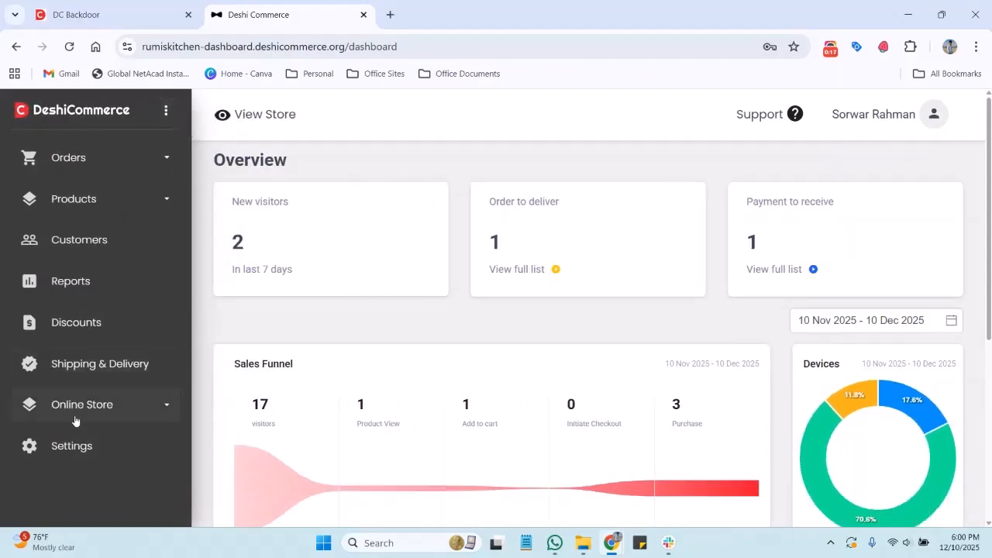
{"action": "left_click", "coordinate": [77, 450]}
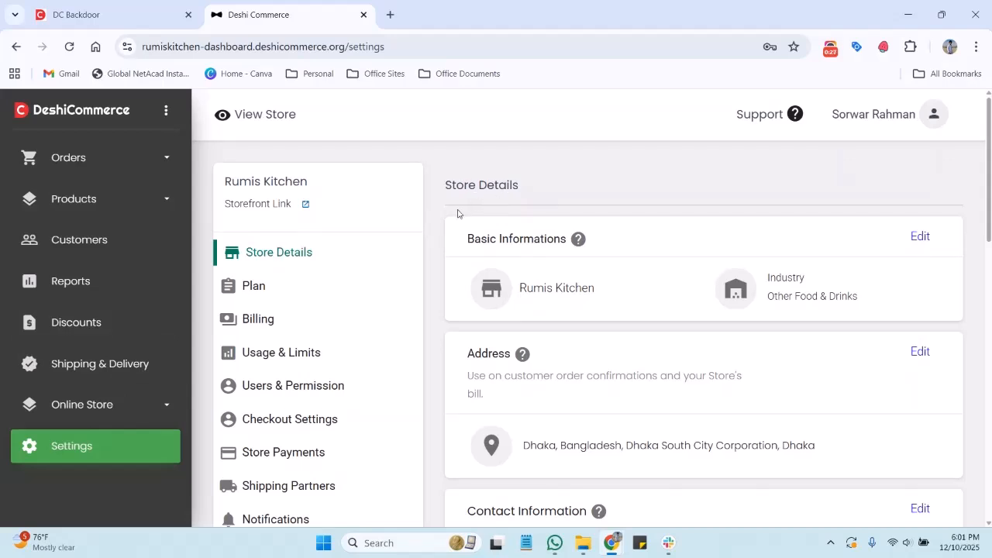
{"action": "scroll", "coordinate": [443, 244], "scroll_direction": "down", "scroll_amount": 1}
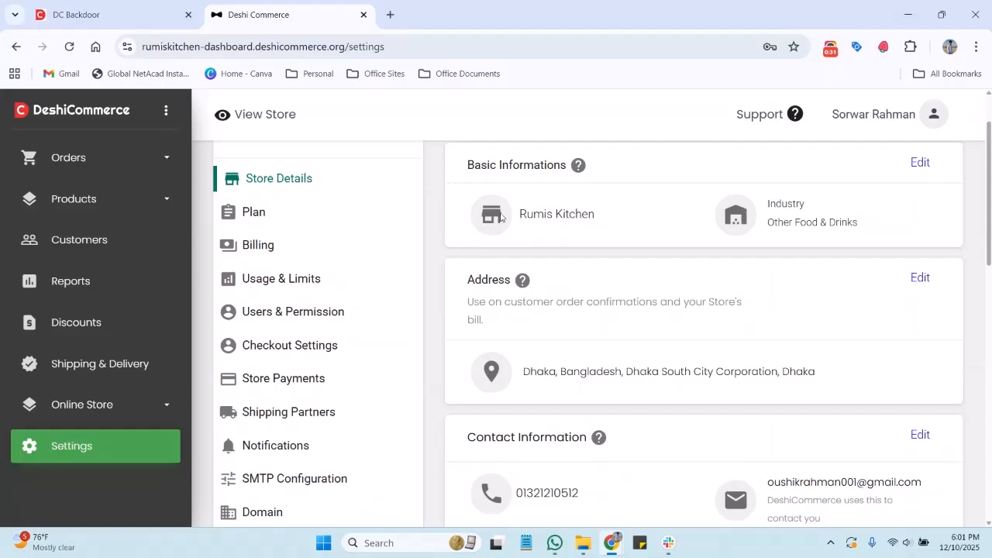
{"action": "scroll", "coordinate": [520, 250], "scroll_direction": "up", "scroll_amount": 1}
{"action": "scroll", "coordinate": [520, 250], "scroll_direction": "up", "scroll_amount": 1}
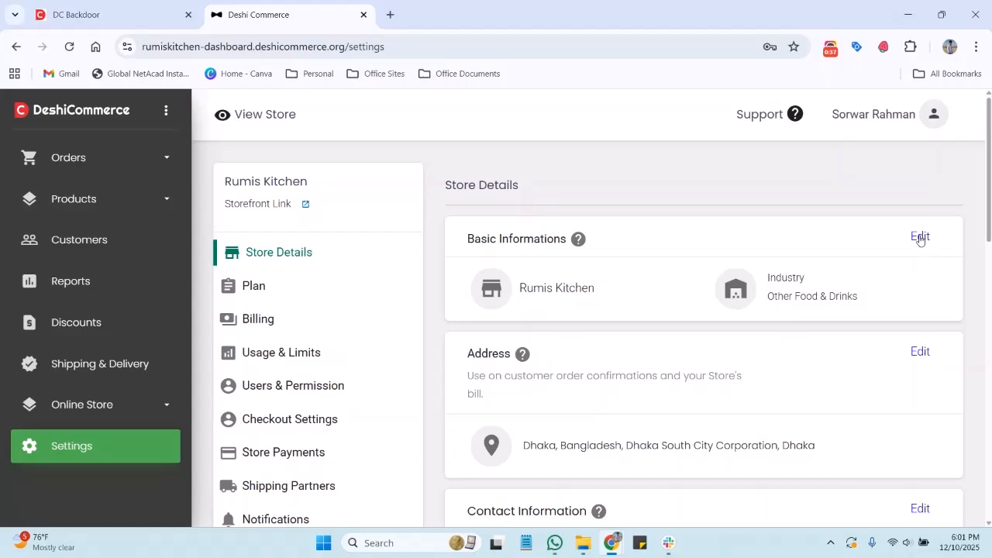
Open the store's basic information for editing and try replacing the store name with ABCD.
{"action": "left_click", "coordinate": [920, 237]}
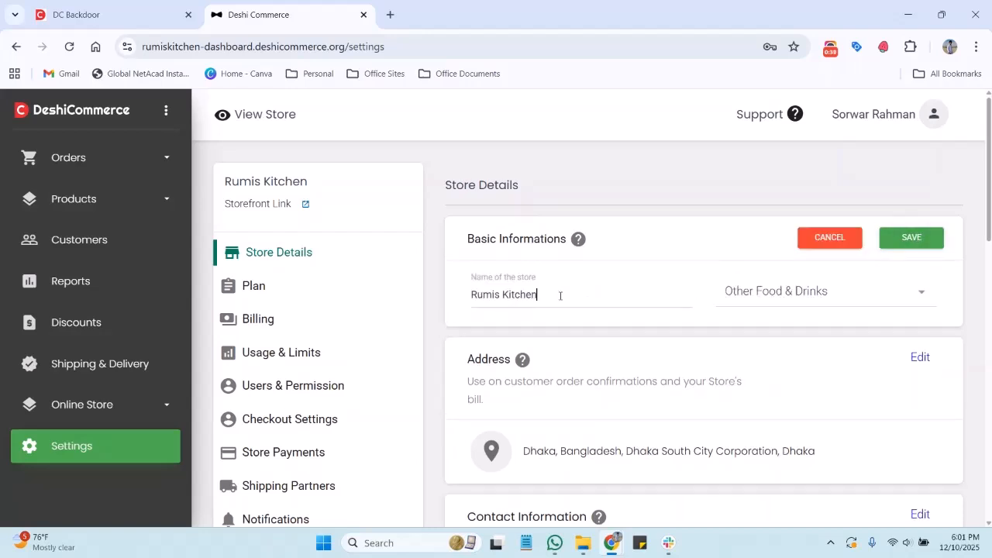
{"action": "left_click_drag", "start_coordinate": [561, 295], "coordinate": [427, 309]}
{"action": "type", "text": "askdaksjd"}
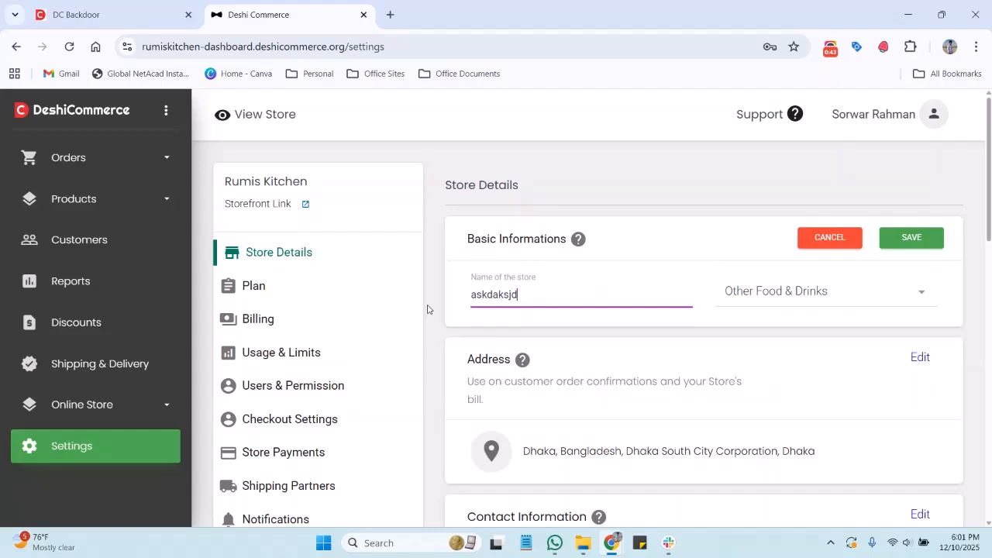
{"action": "key", "text": "BackSpace"}
{"action": "key", "text": "BackSpace"}
{"action": "key", "text": "BackSpace"}
{"action": "key", "text": "BackSpace"}
{"action": "key", "text": "BackSpace"}
{"action": "key", "text": "BackSpace"}
{"action": "key", "text": "BackSpace"}
{"action": "key", "text": "BackSpace"}
{"action": "key", "text": "BackSpace"}
{"action": "type", "text": "ABCD"}
Look through the available industry options for the store, then cancel editing the basic information.
{"action": "left_click", "coordinate": [852, 291]}
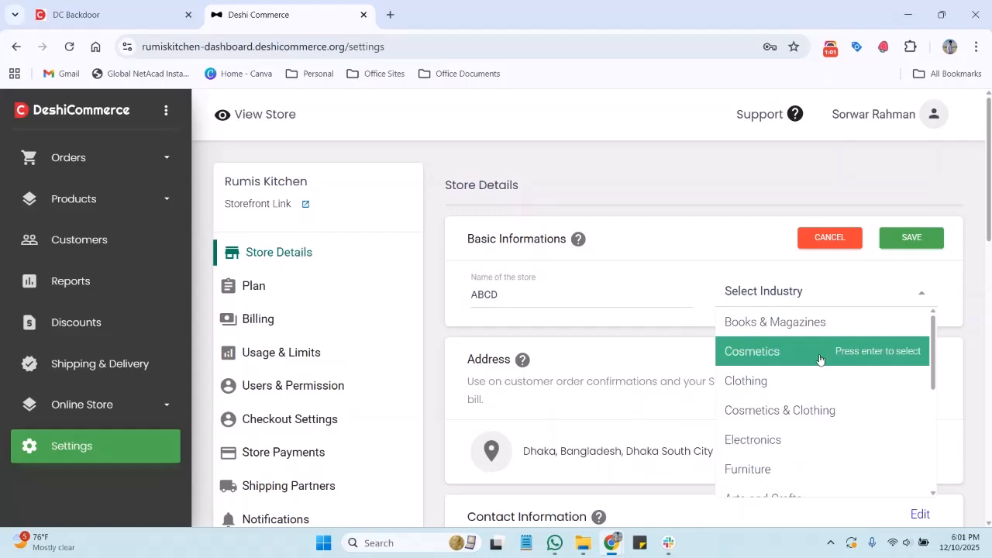
{"action": "left_click", "coordinate": [961, 281]}
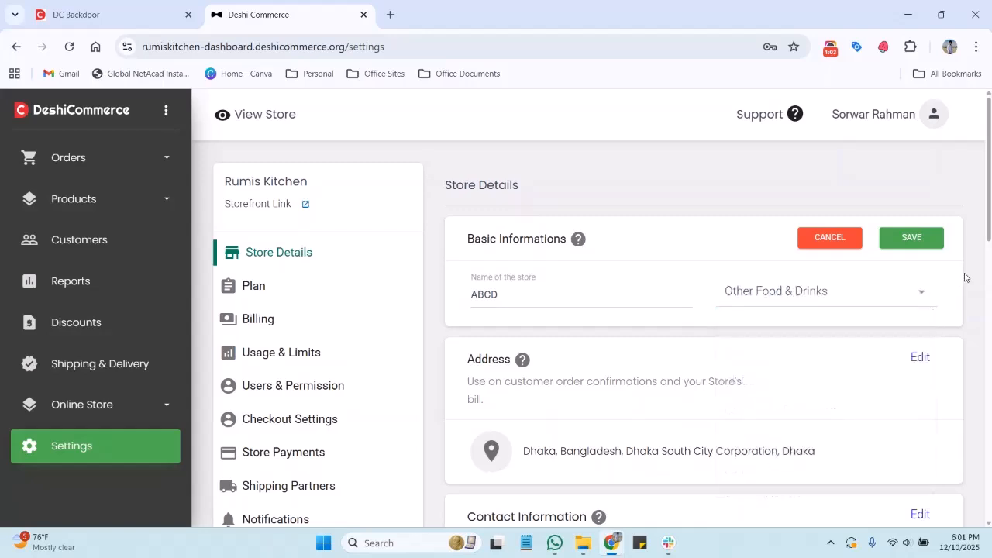
{"action": "left_click", "coordinate": [878, 295]}
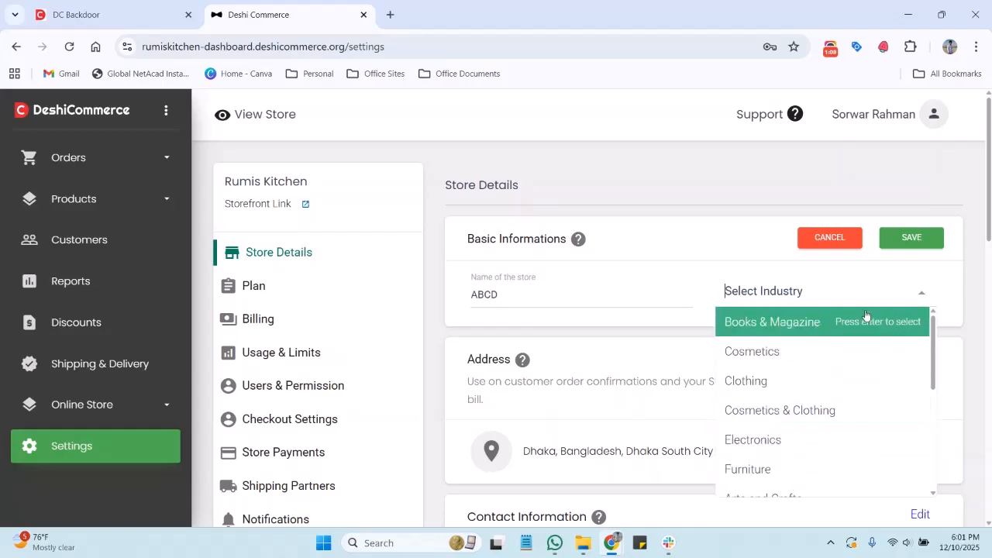
{"action": "left_click", "coordinate": [952, 288]}
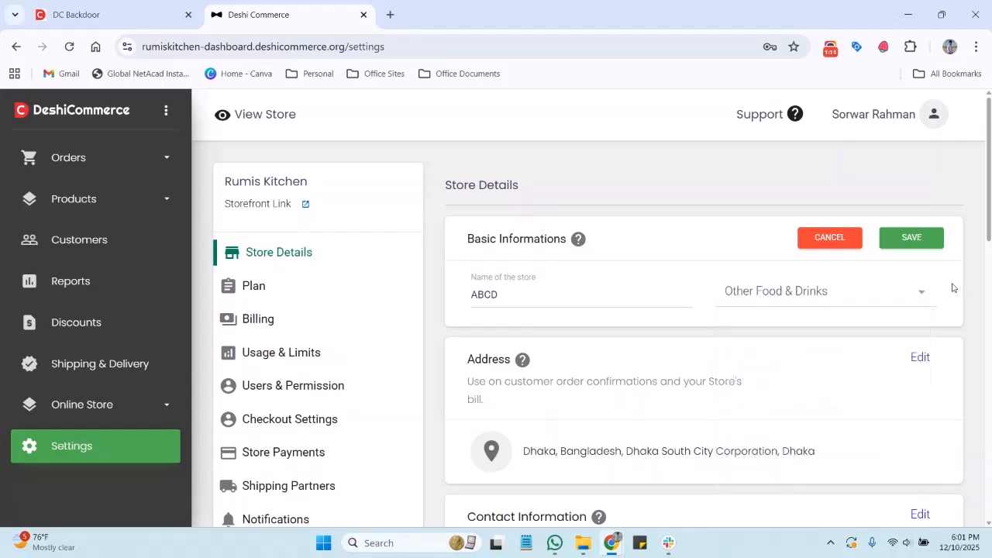
{"action": "left_click", "coordinate": [828, 239]}
Open the store's address for editing to view its fields, then cancel without saving.
{"action": "scroll", "coordinate": [689, 176], "scroll_direction": "down", "scroll_amount": 1}
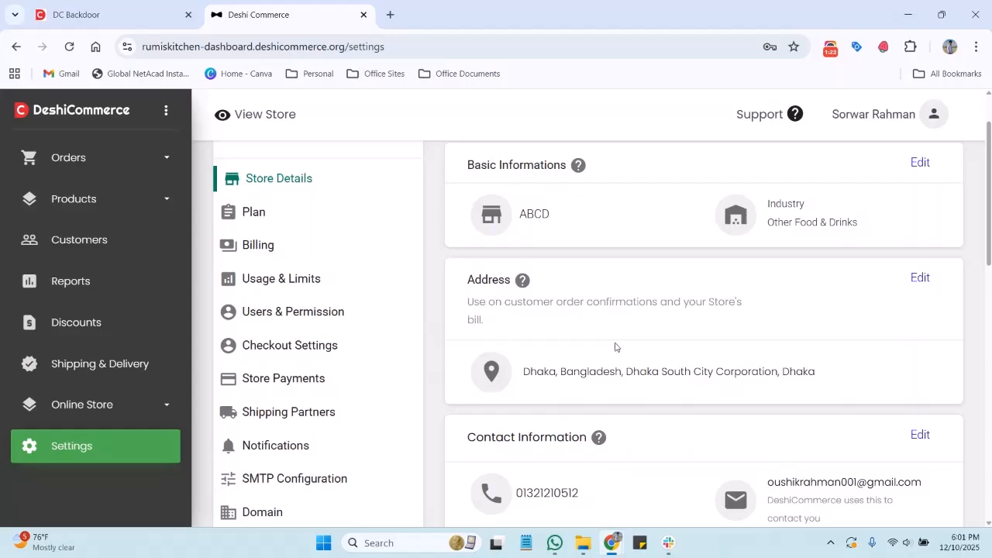
{"action": "left_click", "coordinate": [919, 280]}
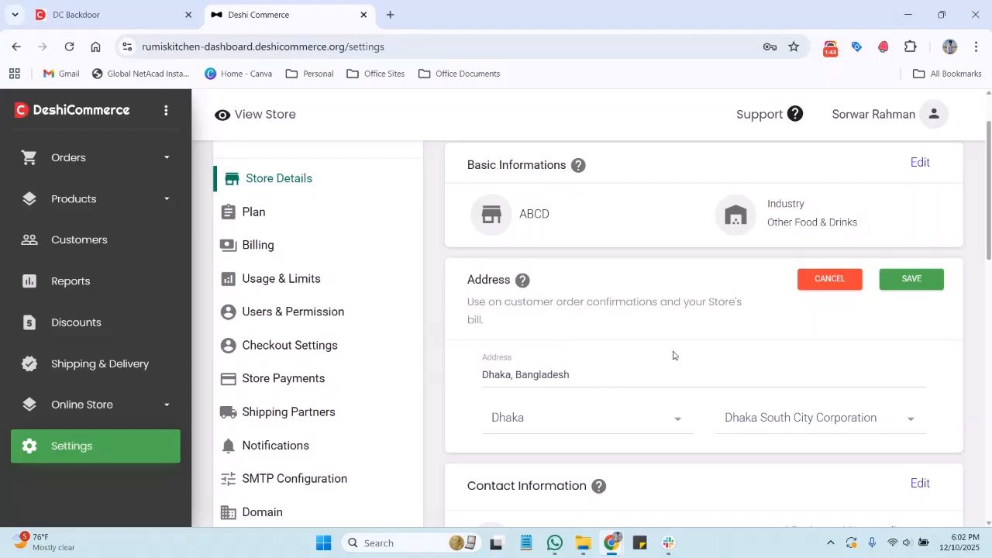
{"action": "left_click", "coordinate": [826, 282]}
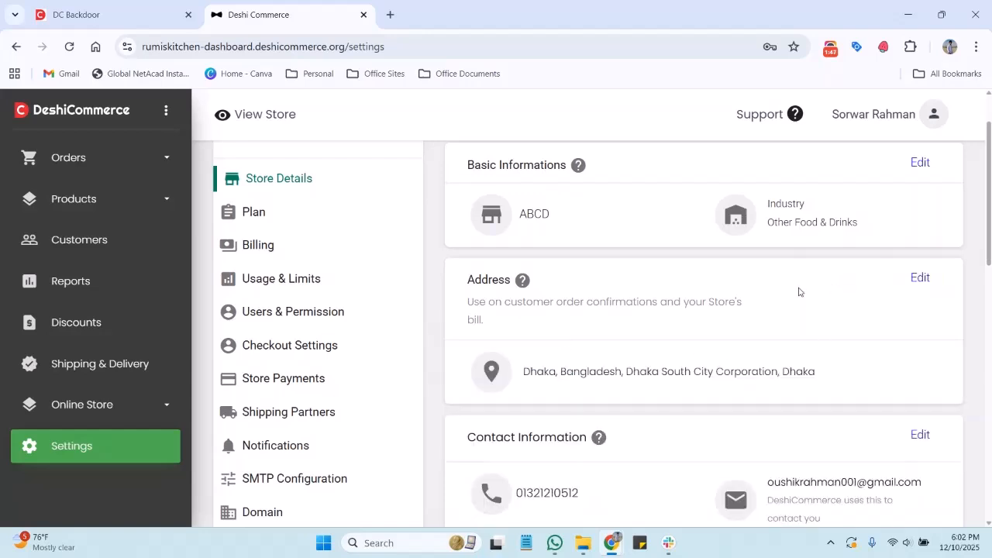
Open the store's contact information for editing to examine the phone and e-mail fields, then cancel without saving.
{"action": "scroll", "coordinate": [698, 283], "scroll_direction": "down", "scroll_amount": 1}
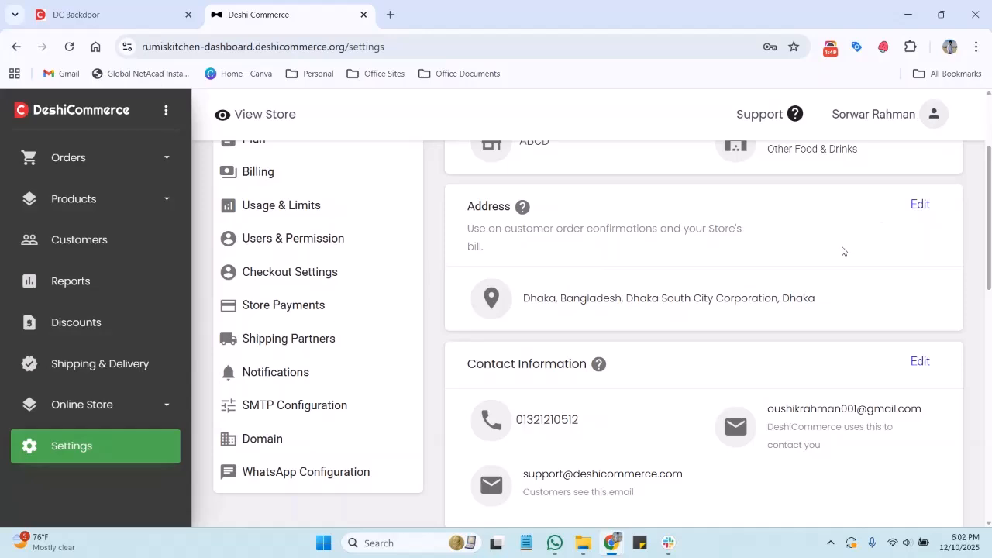
{"action": "scroll", "coordinate": [841, 250], "scroll_direction": "down", "scroll_amount": 2}
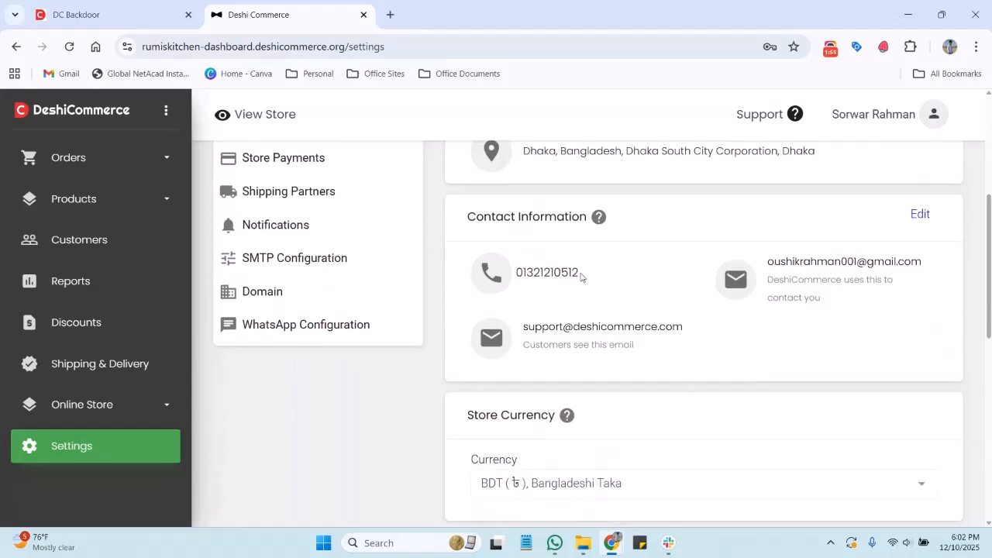
{"action": "left_click", "coordinate": [921, 218]}
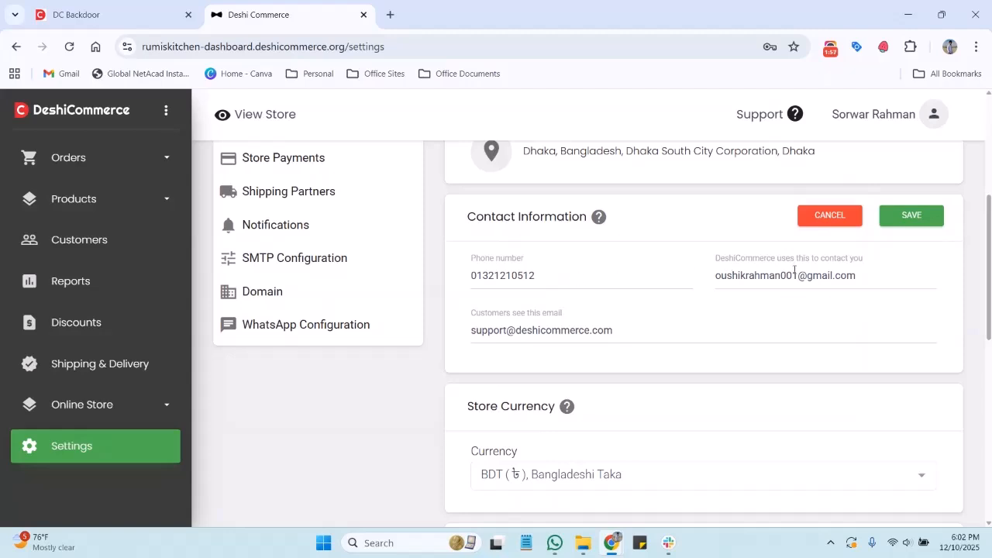
{"action": "left_click", "coordinate": [877, 277]}
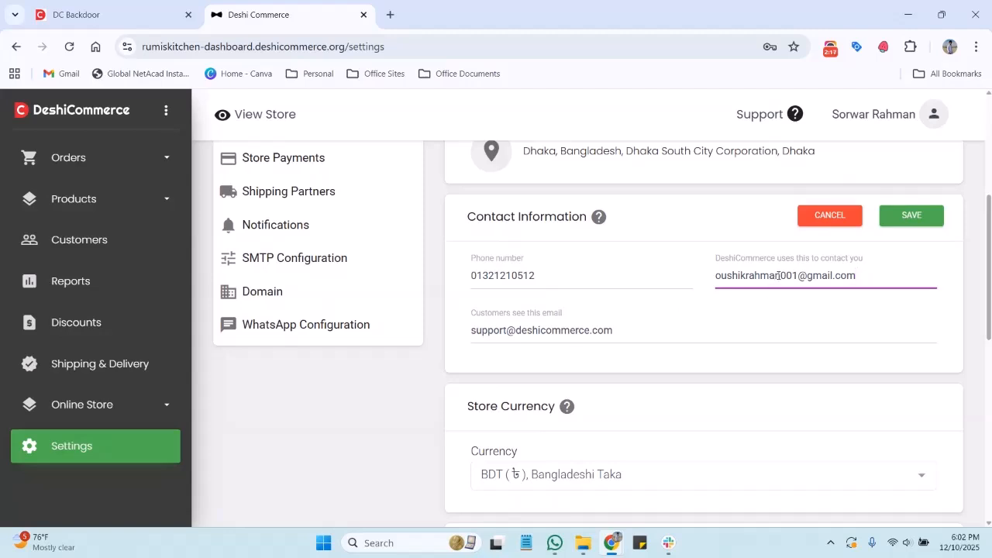
{"action": "left_click", "coordinate": [837, 216]}
View the available store currency options and close the list without choosing another currency.
{"action": "scroll", "coordinate": [663, 307], "scroll_direction": "down", "scroll_amount": 2}
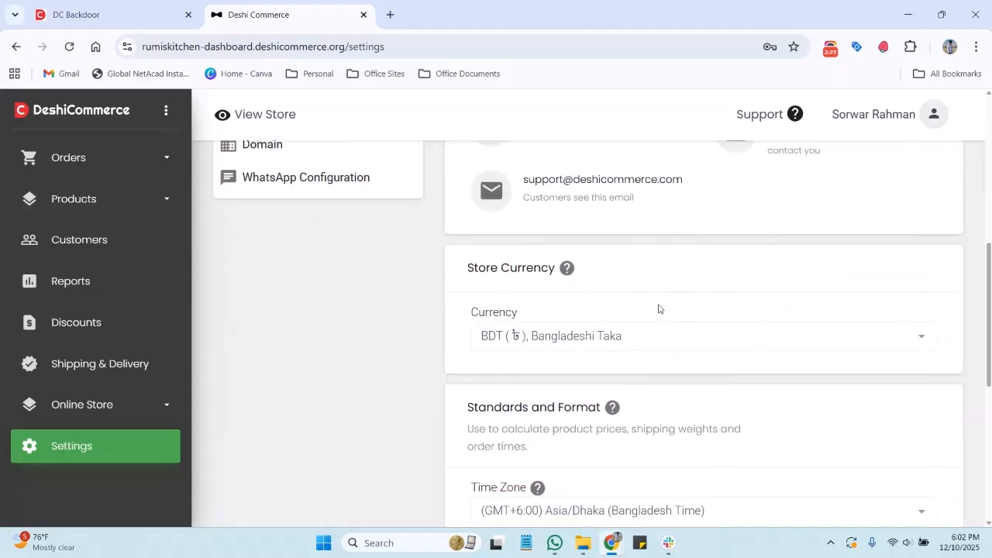
{"action": "scroll", "coordinate": [682, 273], "scroll_direction": "down", "scroll_amount": 1}
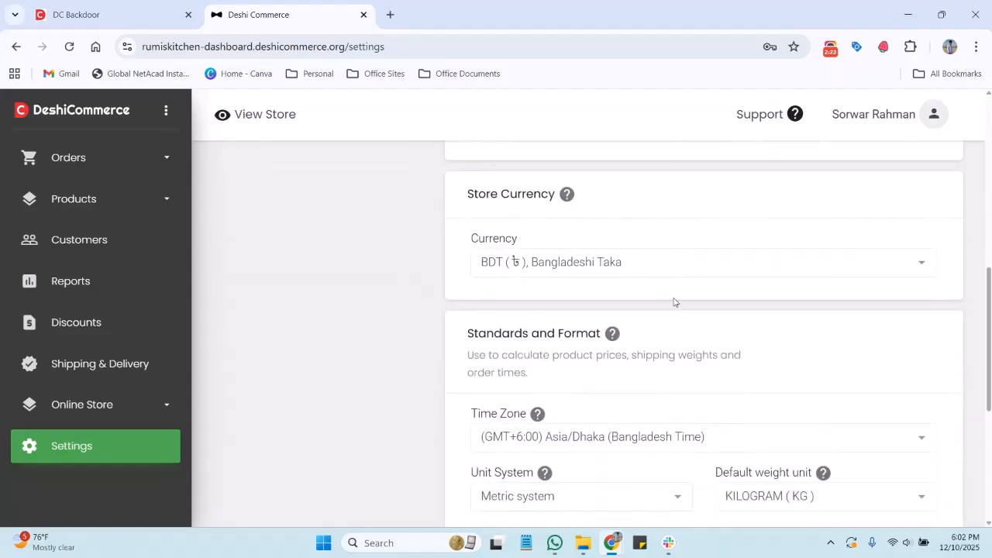
{"action": "left_click", "coordinate": [710, 273]}
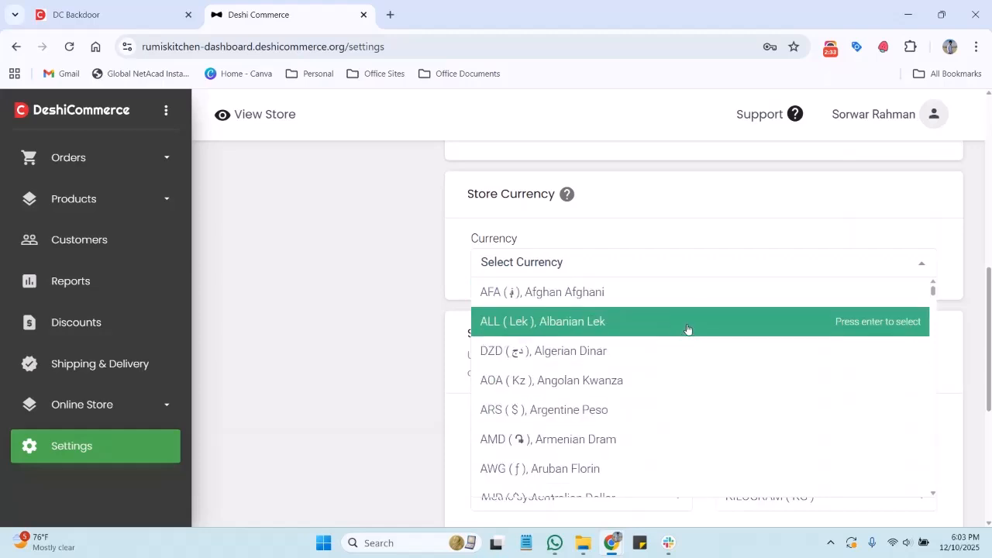
{"action": "left_click", "coordinate": [920, 265]}
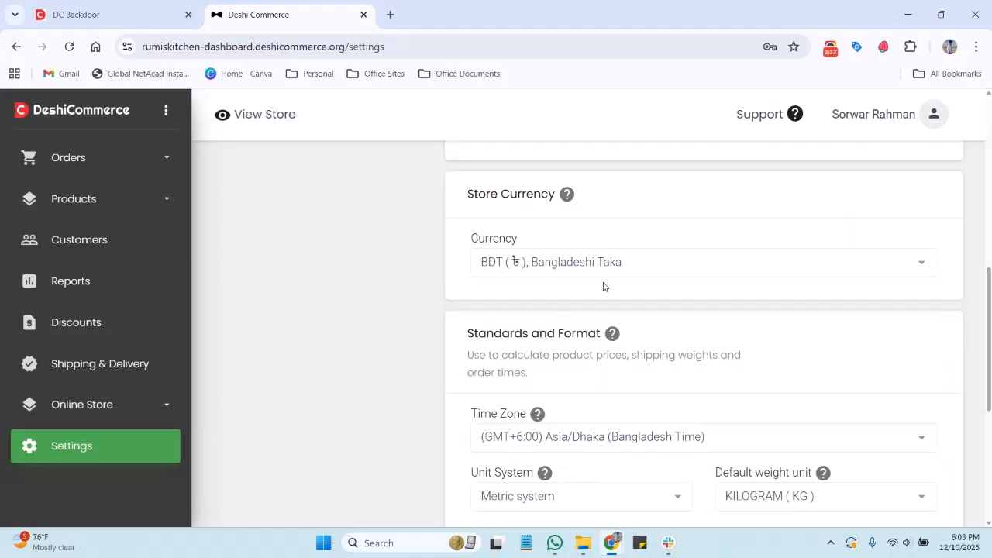
Select KILOGRAM ( KG ) as the default weight unit in the store's standards and format settings.
{"action": "scroll", "coordinate": [607, 267], "scroll_direction": "down", "scroll_amount": 1}
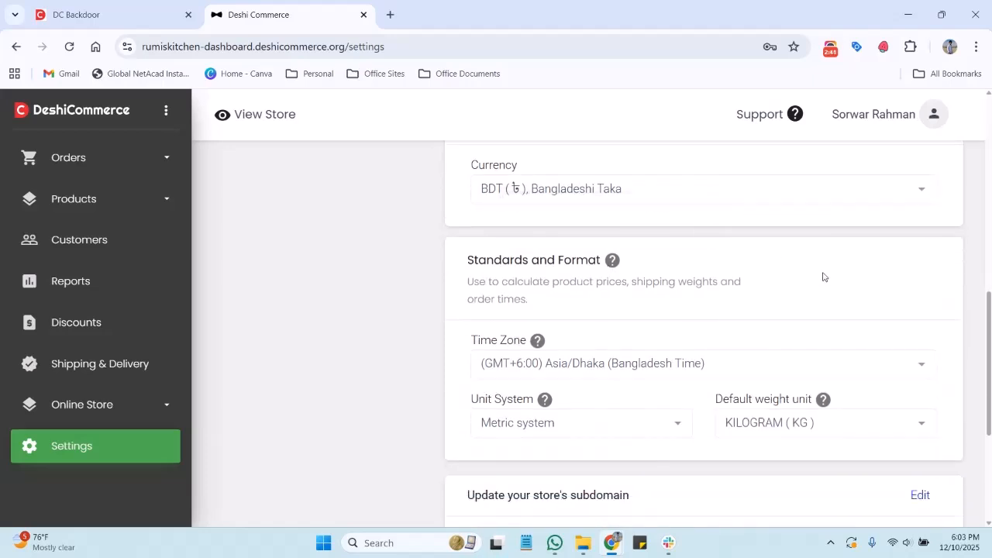
{"action": "scroll", "coordinate": [674, 261], "scroll_direction": "down", "scroll_amount": 1}
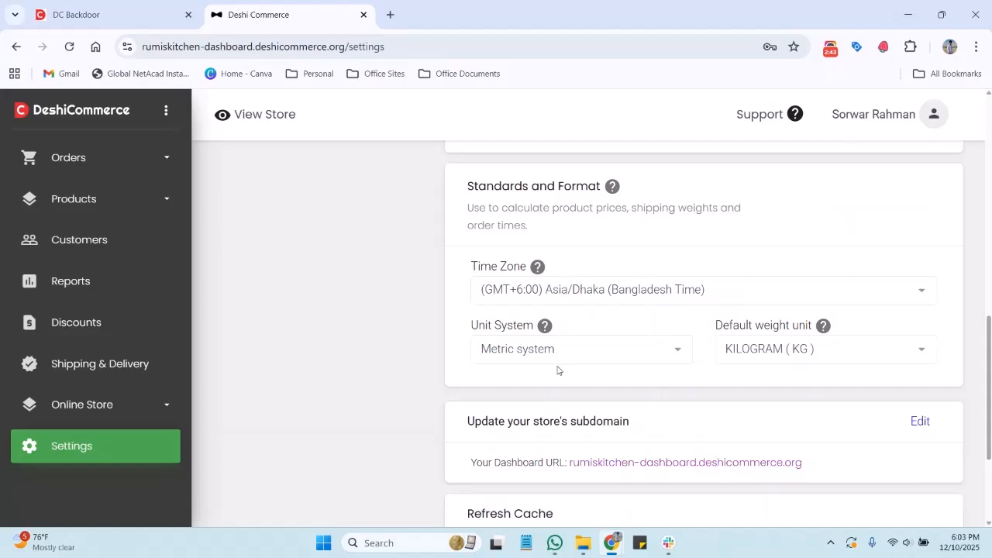
{"action": "left_click", "coordinate": [863, 360]}
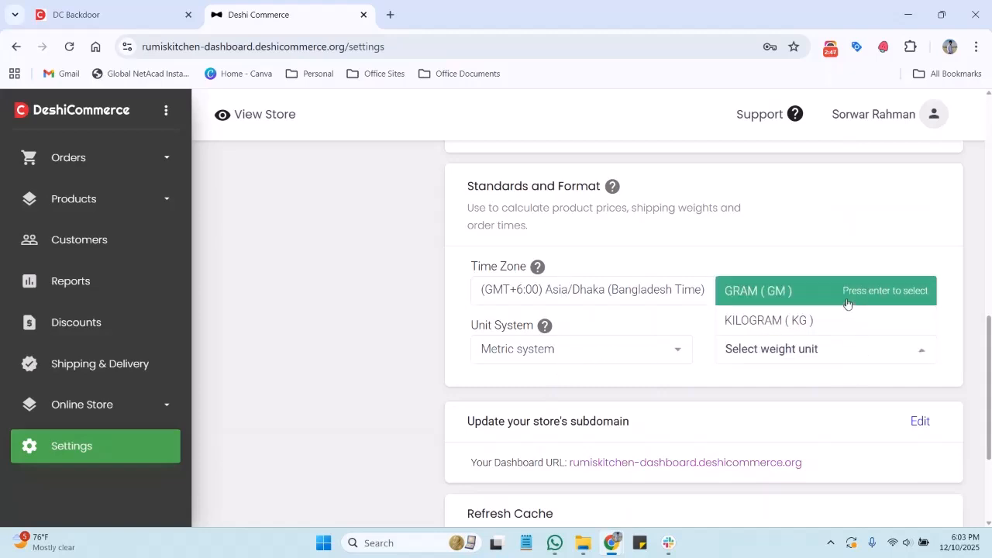
{"action": "left_click", "coordinate": [806, 321]}
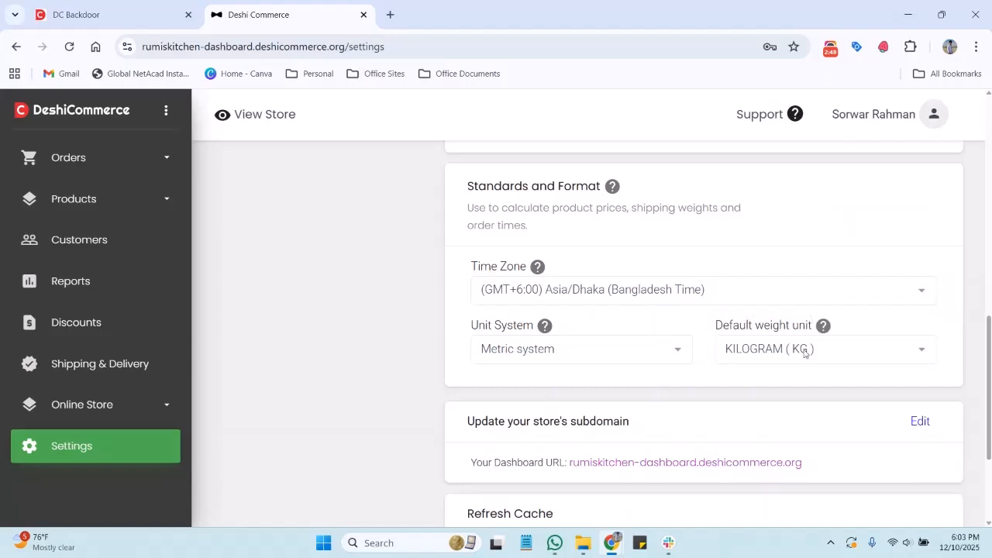
Open the store's subdomain for editing to examine its field, then cancel without saving.
{"action": "scroll", "coordinate": [666, 298], "scroll_direction": "down", "scroll_amount": 2}
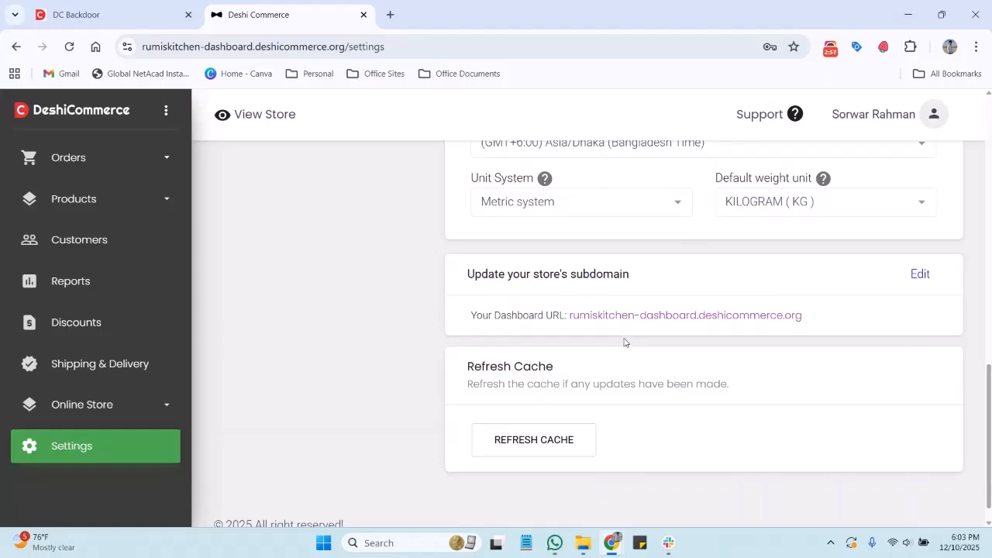
{"action": "left_click", "coordinate": [928, 271]}
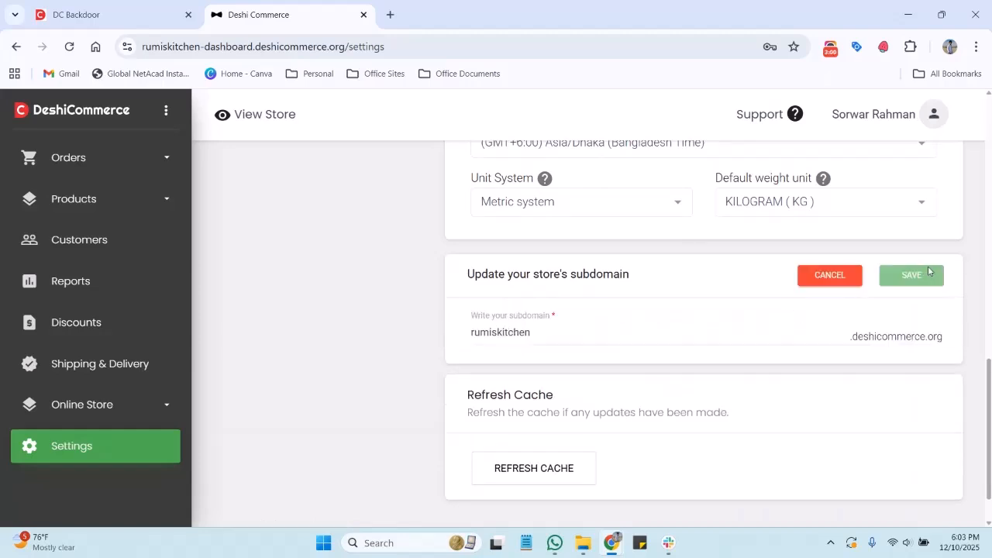
{"action": "left_click", "coordinate": [595, 338]}
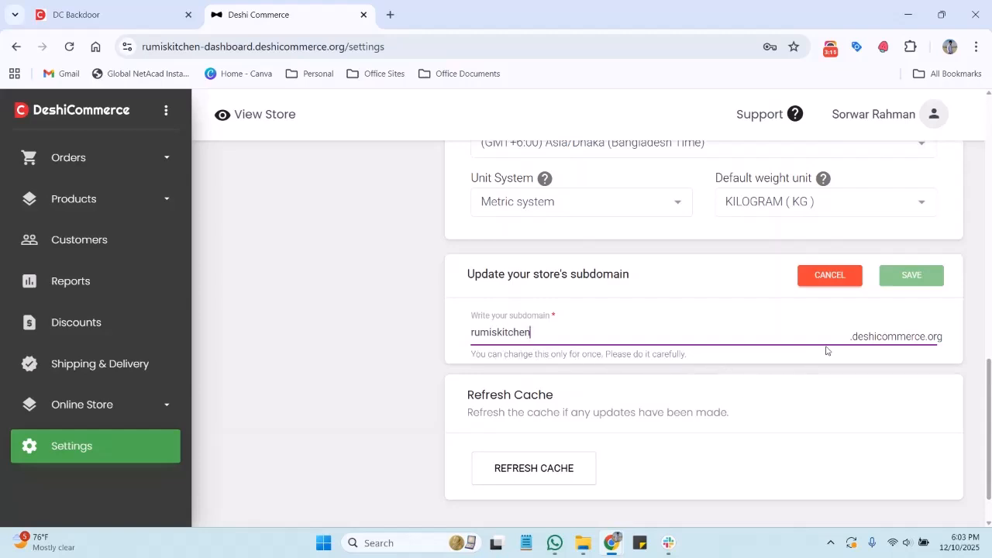
{"action": "left_click", "coordinate": [837, 280]}
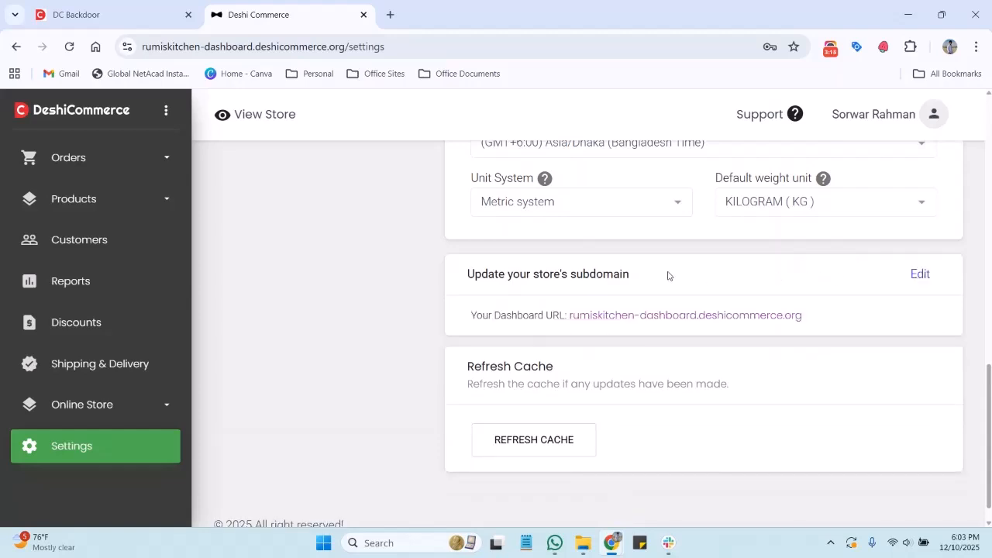
Refresh the store's cache from the end of the store details.
{"action": "scroll", "coordinate": [626, 261], "scroll_direction": "down", "scroll_amount": 1}
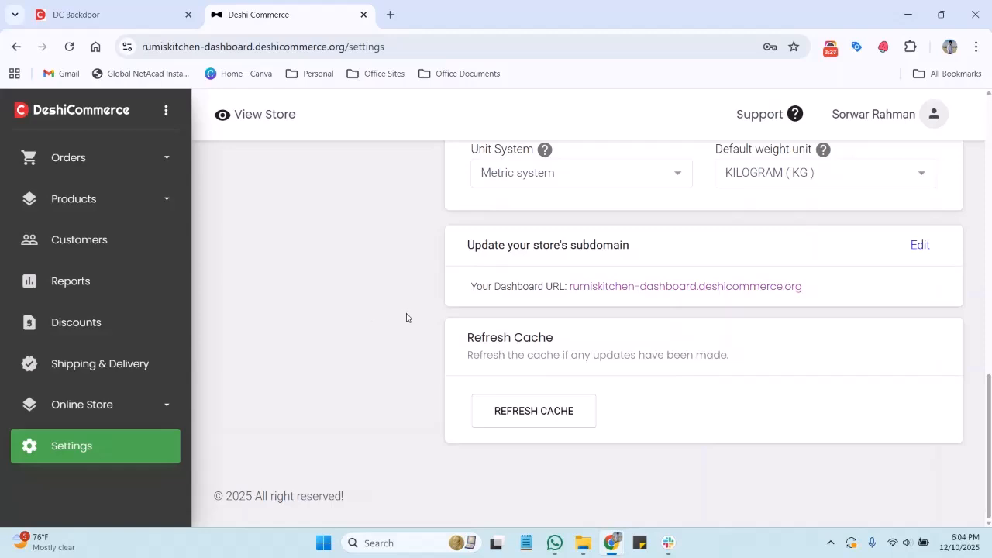
{"action": "left_click", "coordinate": [533, 410]}
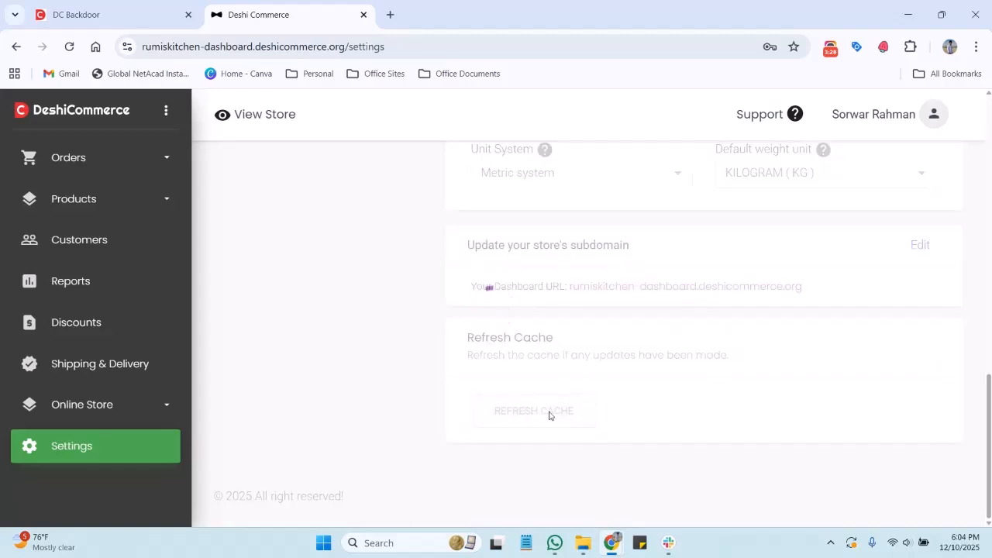